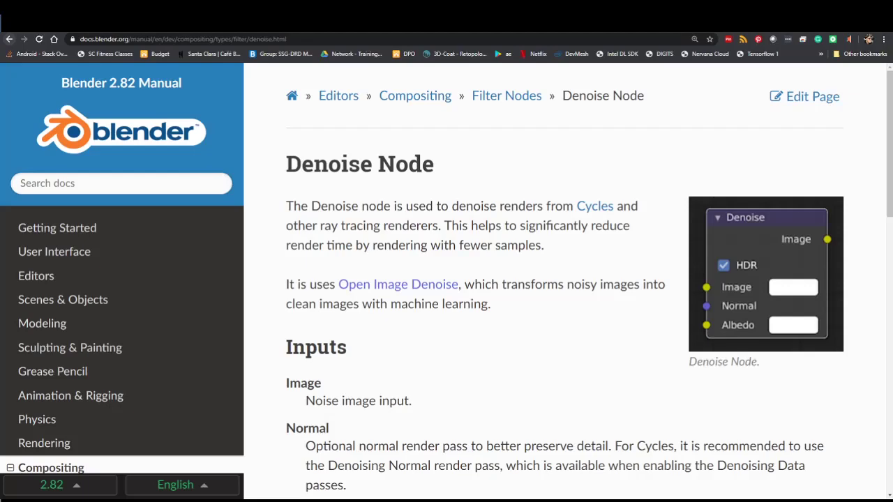
Step: Leave the Denoise Node manual in Chrome and return to the Blender board-game scene
{"action": "key", "text": "alt+Tab"}
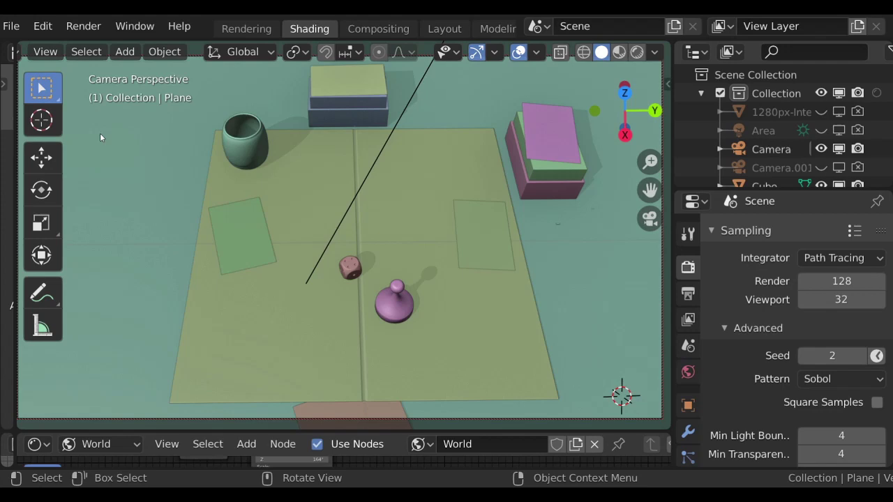
{"action": "scroll", "coordinate": [15, 27], "scroll_direction": "up", "scroll_amount": 2}
{"action": "left_click", "coordinate": [17, 28]}
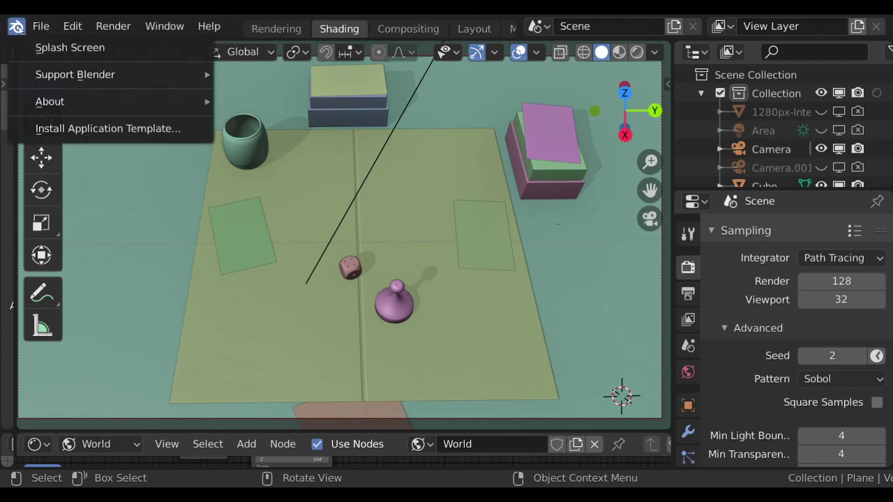
{"action": "left_click", "coordinate": [42, 46]}
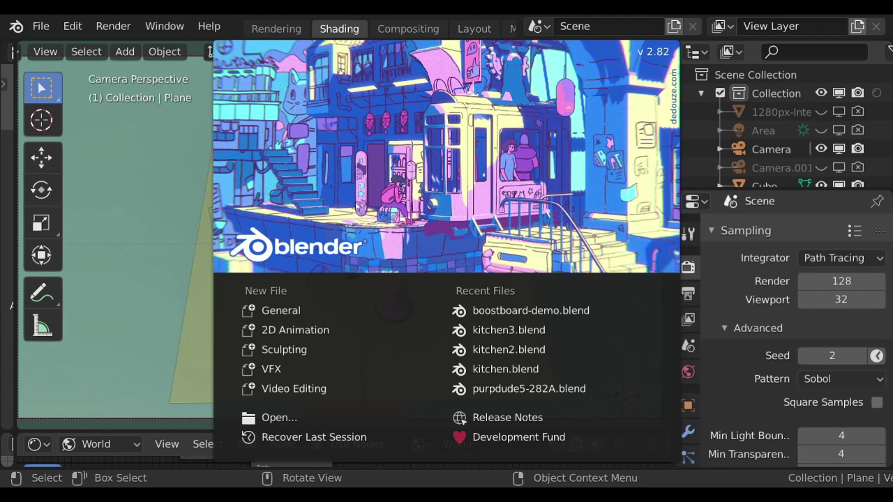
{"action": "left_click", "coordinate": [187, 224]}
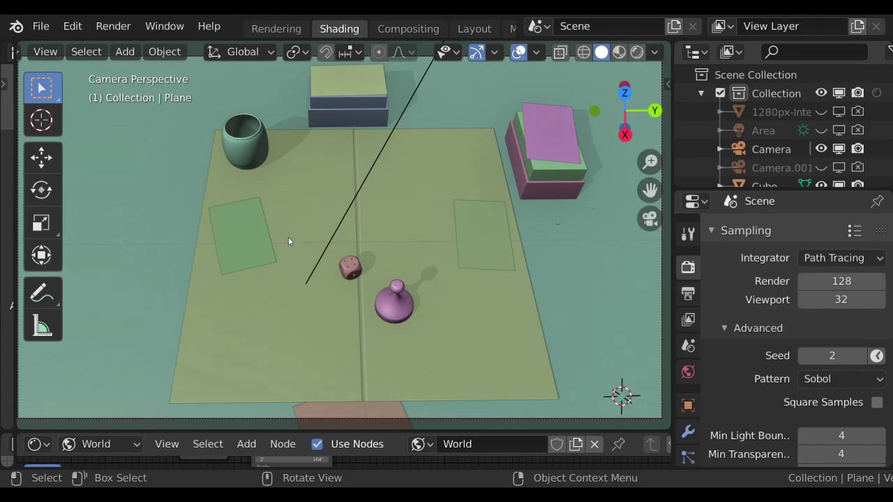
Step: Switch the viewport to Rendered shading and bring the view closer to the board
{"action": "left_click", "coordinate": [633, 56]}
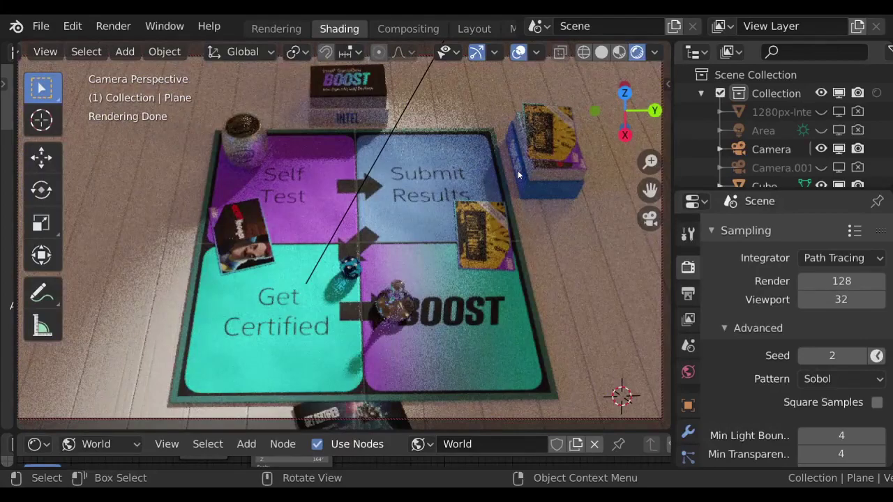
{"action": "middle_click_drag", "start_coordinate": [517, 174], "coordinate": [431, 179]}
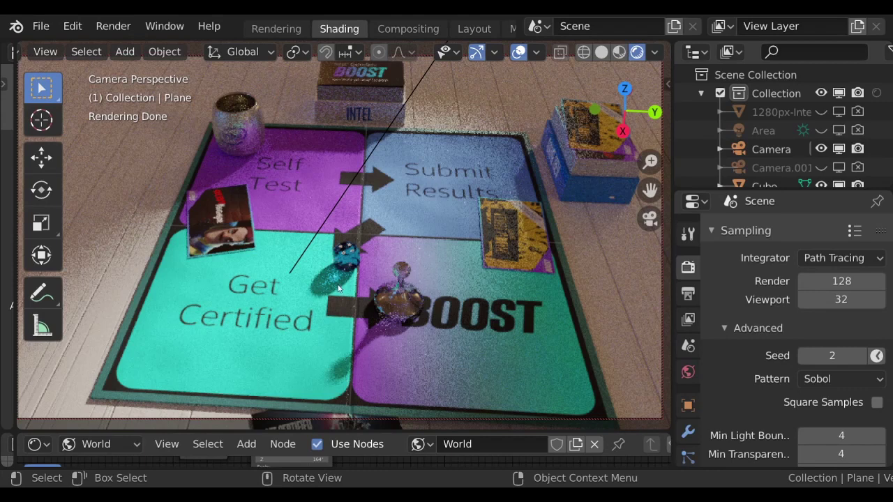
Step: Change the Render samples value in Sampling from 128 to 32
{"action": "left_click", "coordinate": [841, 281]}
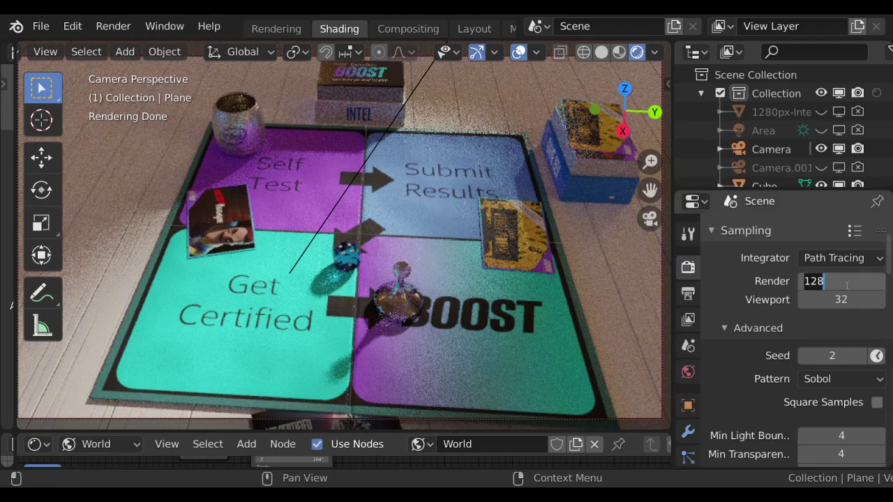
{"action": "left_click_drag", "start_coordinate": [824, 281], "coordinate": [798, 281]}
{"action": "type", "text": "32"}
{"action": "key", "text": "Return"}
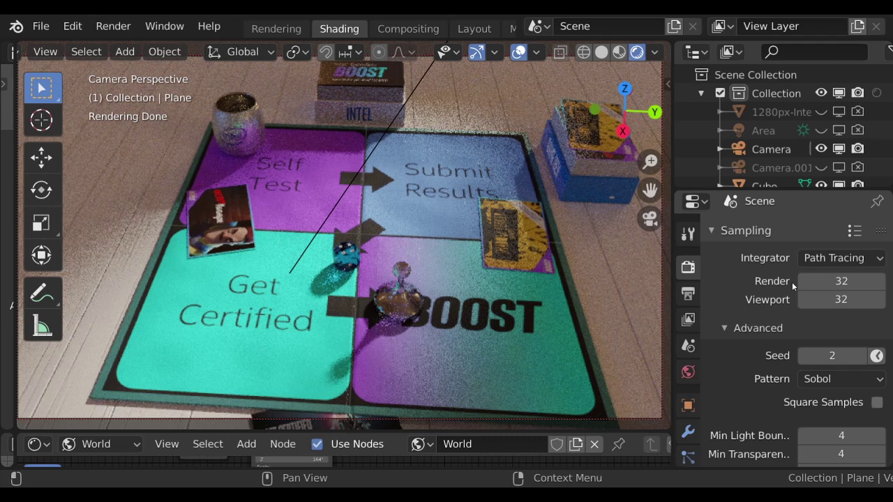
Step: In the Compositing workspace, enable the Denoising Data pass in View Layer Passes
{"action": "left_click", "coordinate": [406, 30]}
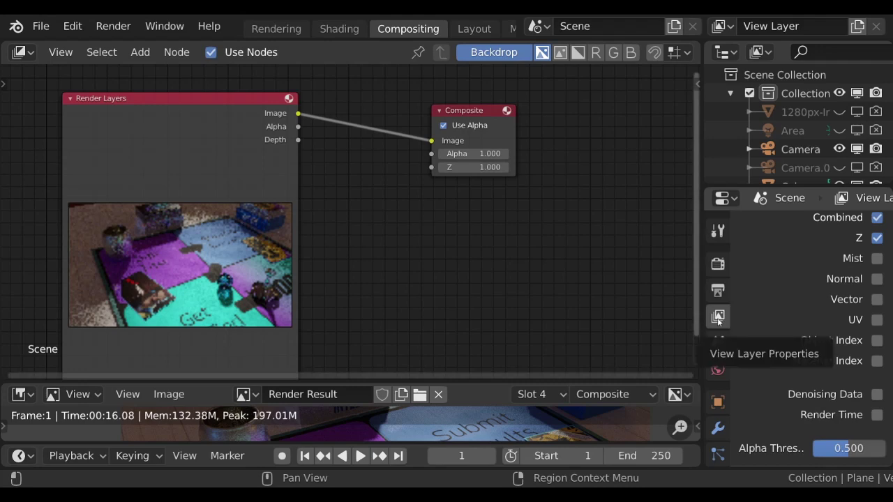
{"action": "left_click", "coordinate": [877, 394]}
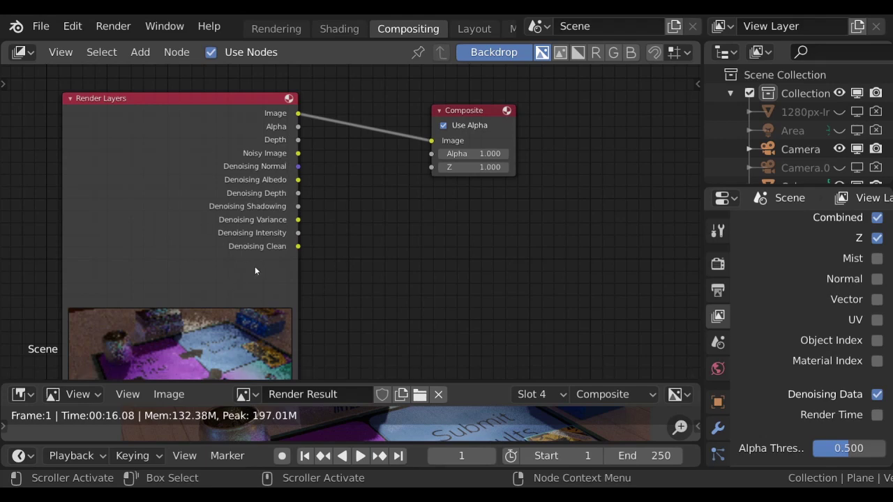
Step: Add a Denoise node by searching 'deno' and place it beside Render Layers
{"action": "left_click", "coordinate": [140, 57]}
{"action": "left_click", "coordinate": [161, 74]}
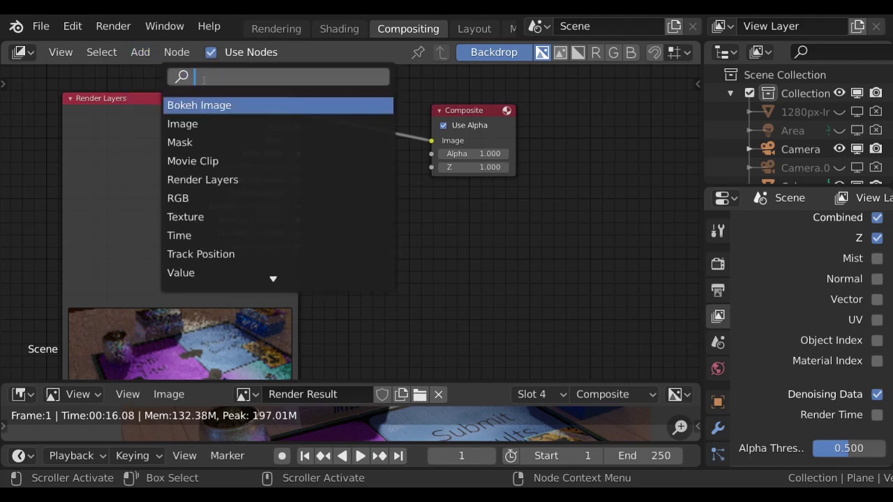
{"action": "type", "text": "deno"}
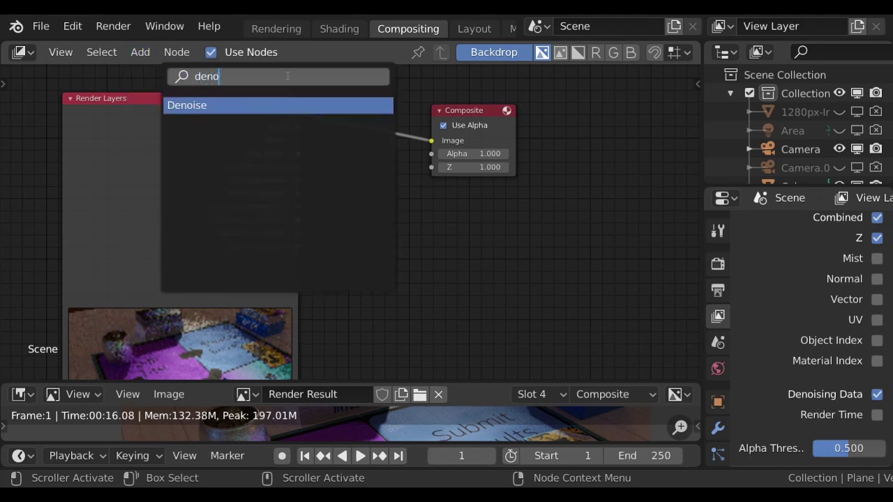
{"action": "key", "text": "Return"}
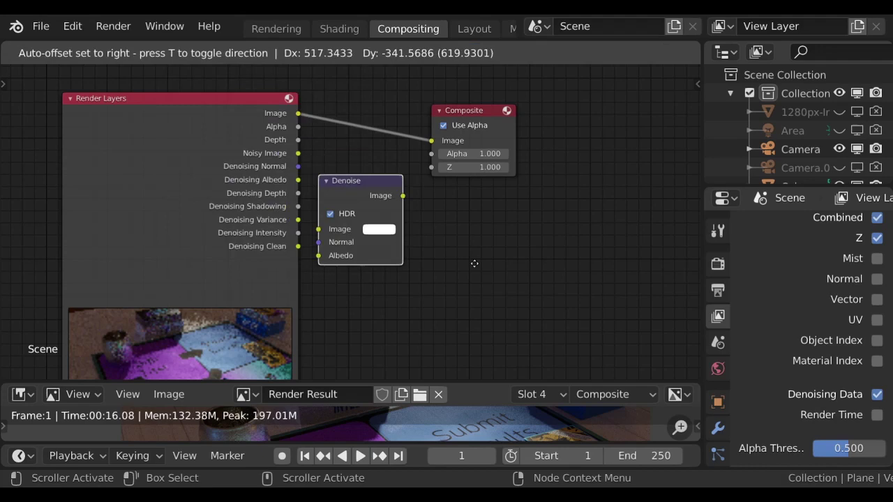
{"action": "left_click", "coordinate": [500, 284]}
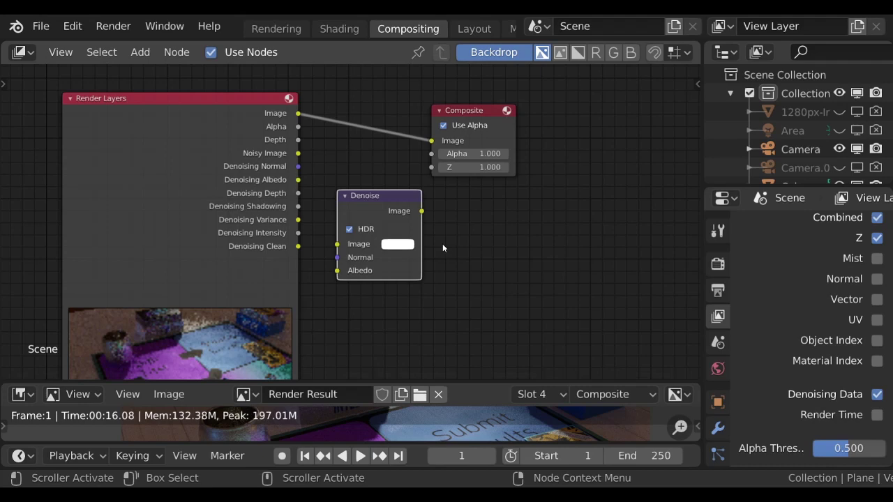
Step: Link Render Layers Image, Denoising Normal and Denoising Albedo into the Denoise node's inputs
{"action": "left_click", "coordinate": [298, 115]}
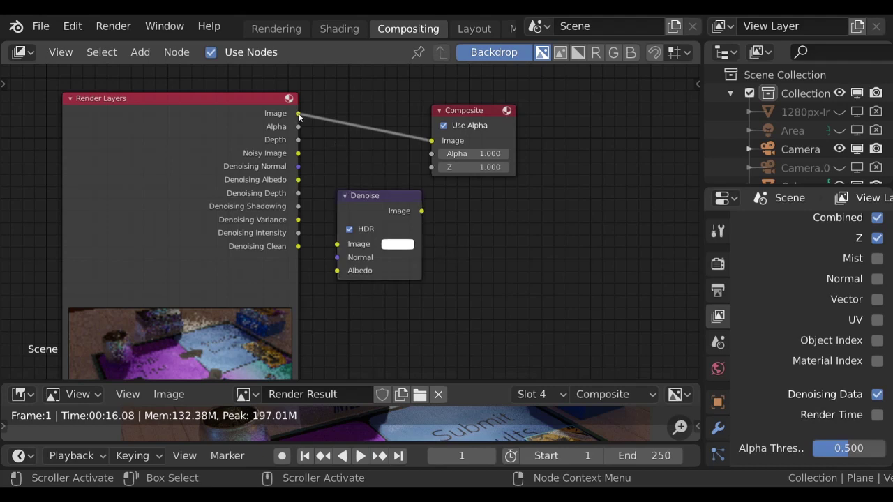
{"action": "left_click_drag", "start_coordinate": [298, 114], "coordinate": [339, 249]}
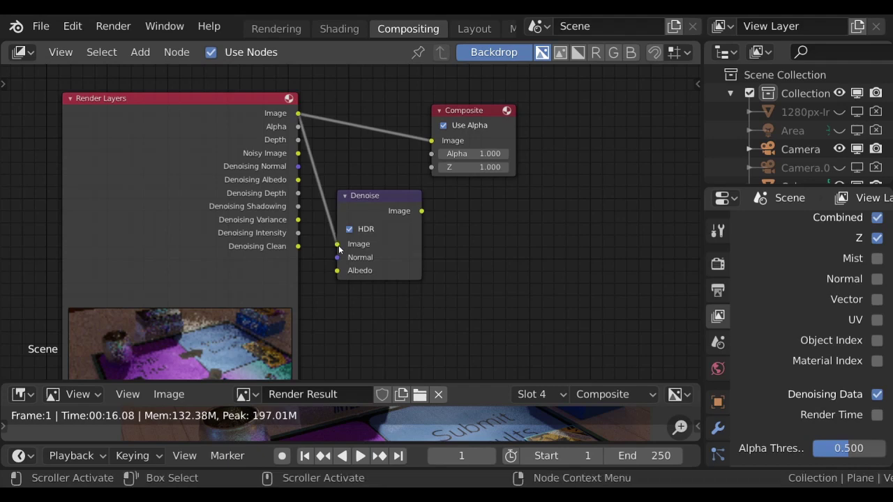
{"action": "left_click", "coordinate": [298, 167]}
{"action": "left_click_drag", "start_coordinate": [297, 167], "coordinate": [338, 258]}
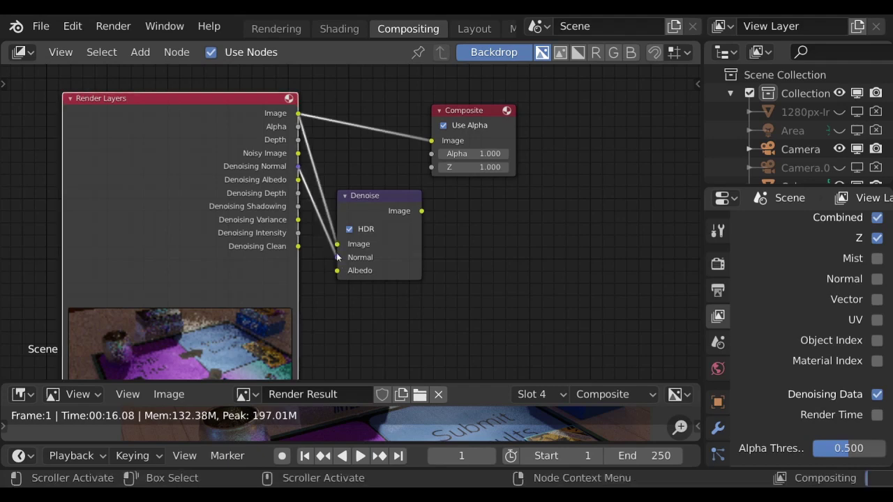
{"action": "left_click_drag", "start_coordinate": [299, 180], "coordinate": [338, 271]}
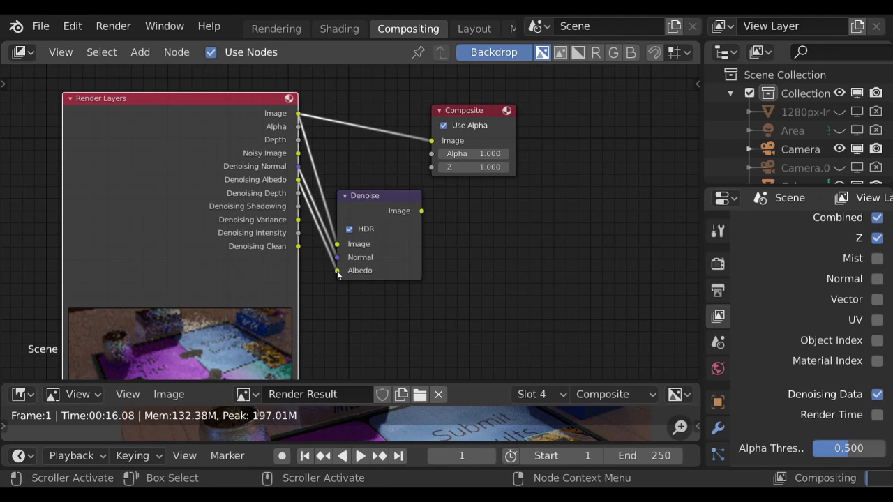
Step: Rearrange the Denoise and Composite nodes and connect Denoise output to Composite Image
{"action": "left_click_drag", "start_coordinate": [378, 198], "coordinate": [382, 174]}
{"action": "left_click_drag", "start_coordinate": [466, 110], "coordinate": [481, 83]}
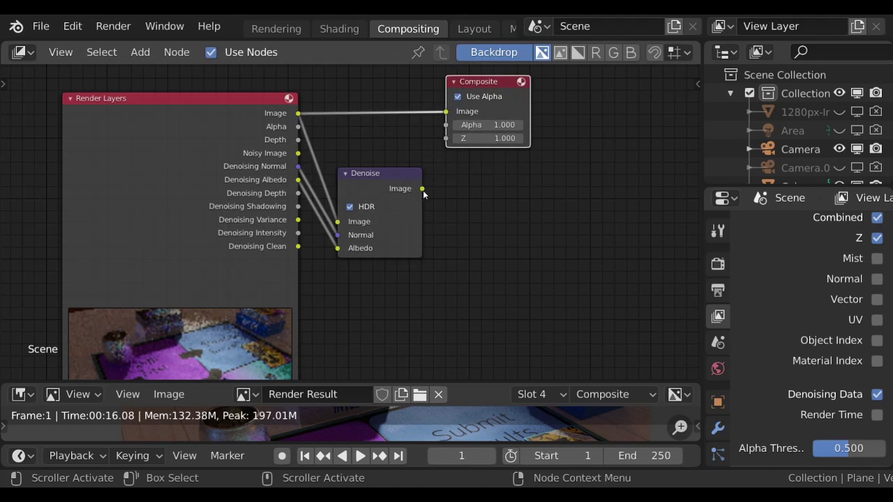
{"action": "left_click_drag", "start_coordinate": [422, 189], "coordinate": [440, 201]}
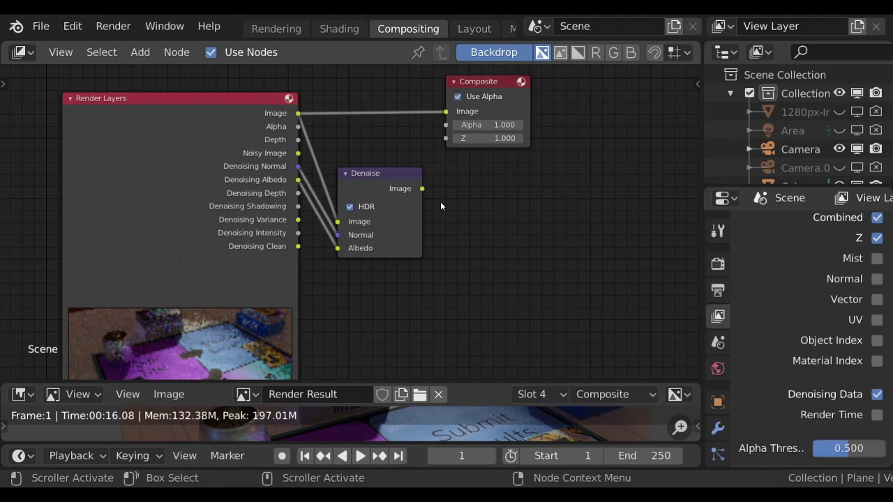
Step: Move the camera closer to the dice and game piece, then render the final image
{"action": "left_click", "coordinate": [350, 32]}
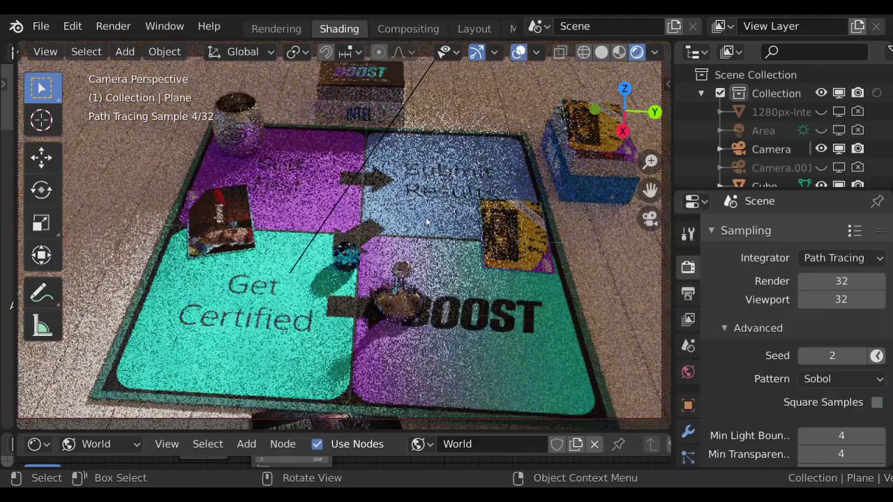
{"action": "middle_click_drag", "start_coordinate": [425, 217], "coordinate": [406, 196]}
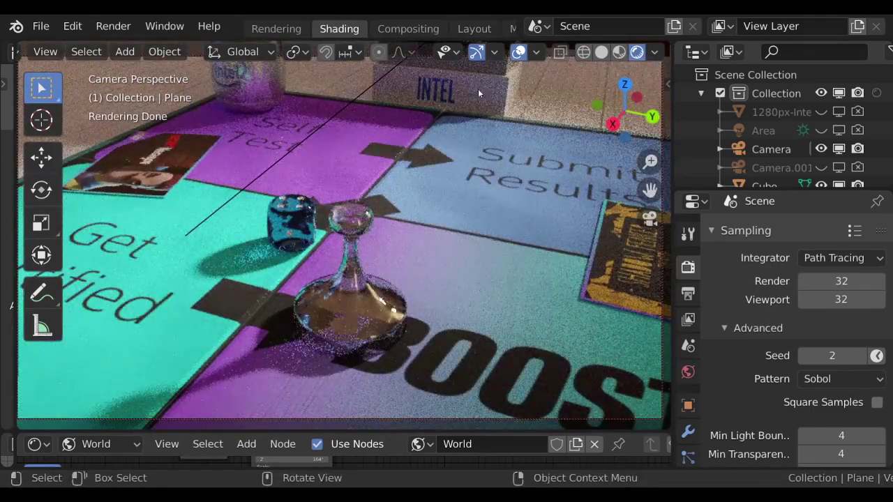
{"action": "left_click", "coordinate": [112, 28]}
{"action": "left_click", "coordinate": [132, 47]}
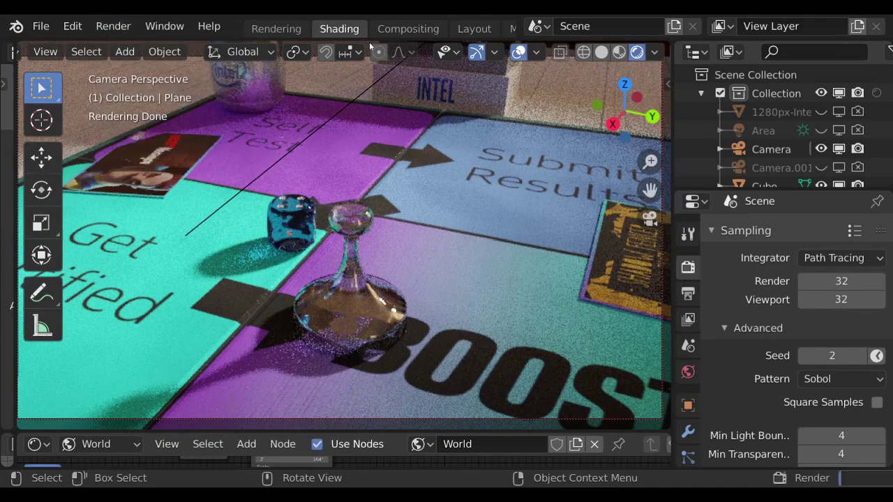
Step: In Compositing, enlarge the image view and zoom in while the 32-sample render finishes
{"action": "left_click", "coordinate": [407, 30]}
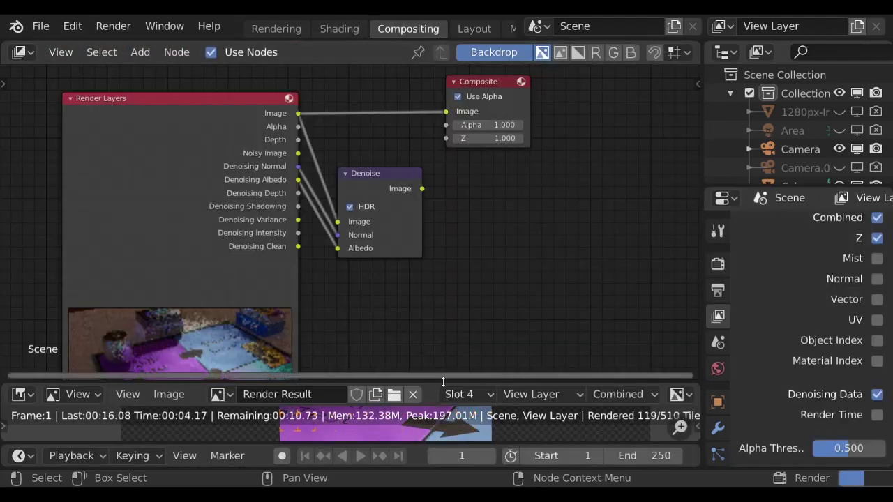
{"action": "left_click_drag", "start_coordinate": [445, 380], "coordinate": [449, 155]}
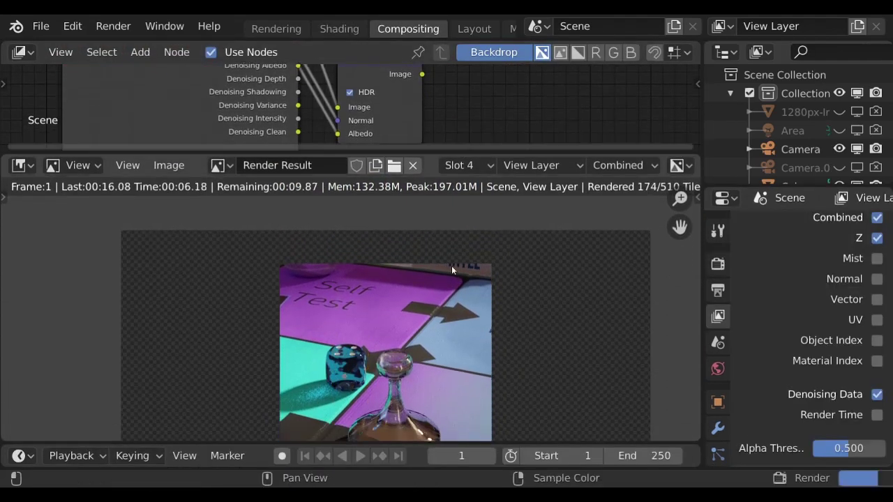
{"action": "scroll", "coordinate": [405, 356], "scroll_direction": "up", "scroll_amount": 3}
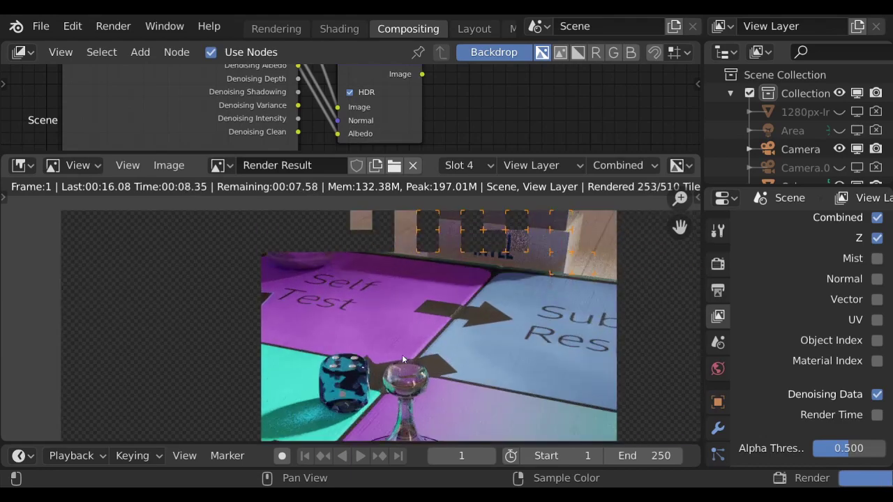
{"action": "scroll", "coordinate": [349, 349], "scroll_direction": "up", "scroll_amount": 2}
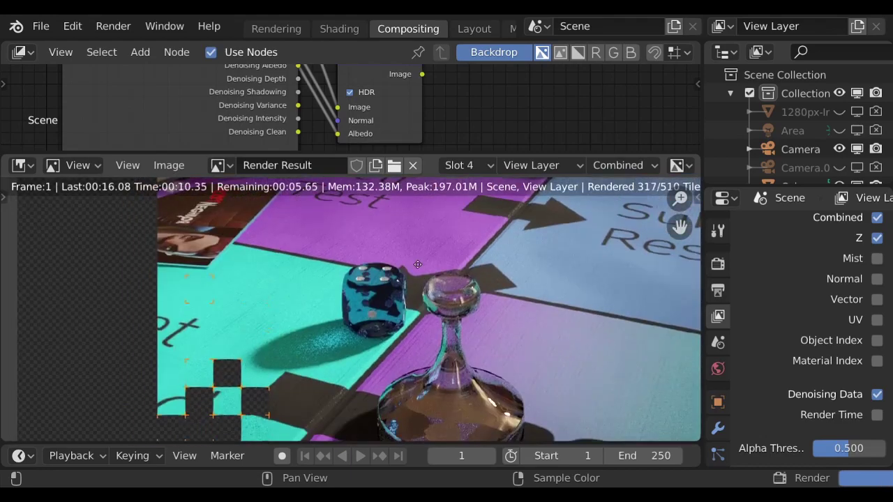
{"action": "scroll", "coordinate": [318, 340], "scroll_direction": "up", "scroll_amount": 1}
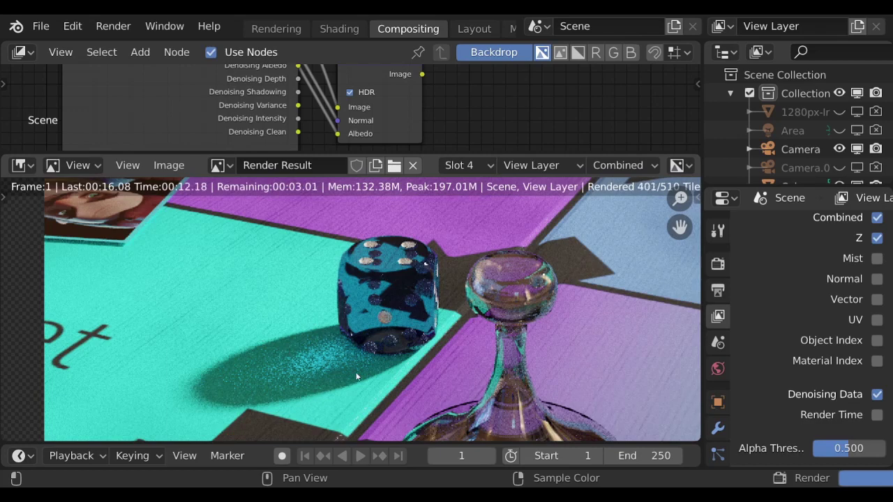
{"action": "scroll", "coordinate": [423, 274], "scroll_direction": "down", "scroll_amount": 2}
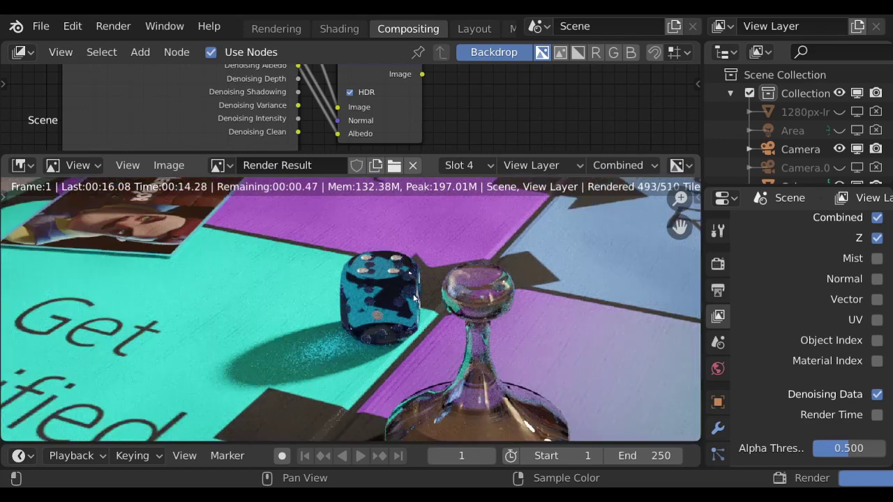
{"action": "scroll", "coordinate": [422, 273], "scroll_direction": "down", "scroll_amount": 1}
{"action": "scroll", "coordinate": [434, 298], "scroll_direction": "up", "scroll_amount": 3}
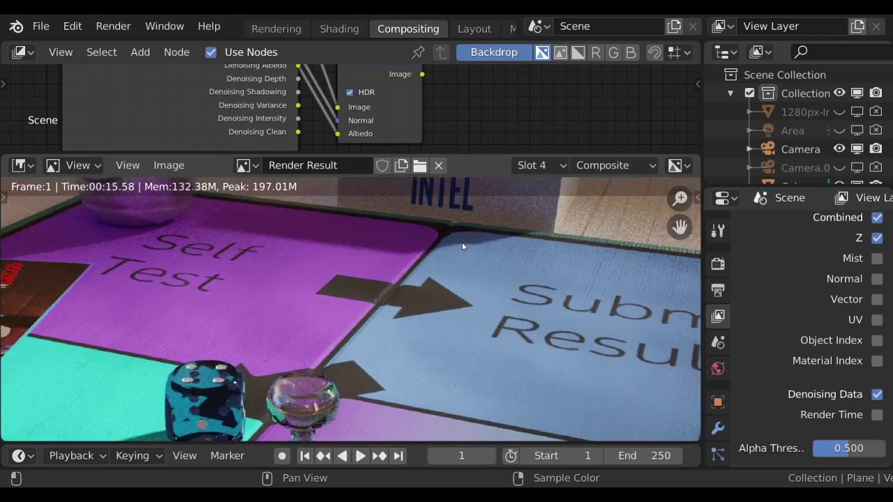
{"action": "scroll", "coordinate": [400, 301], "scroll_direction": "down", "scroll_amount": 1}
{"action": "scroll", "coordinate": [204, 244], "scroll_direction": "down", "scroll_amount": 1}
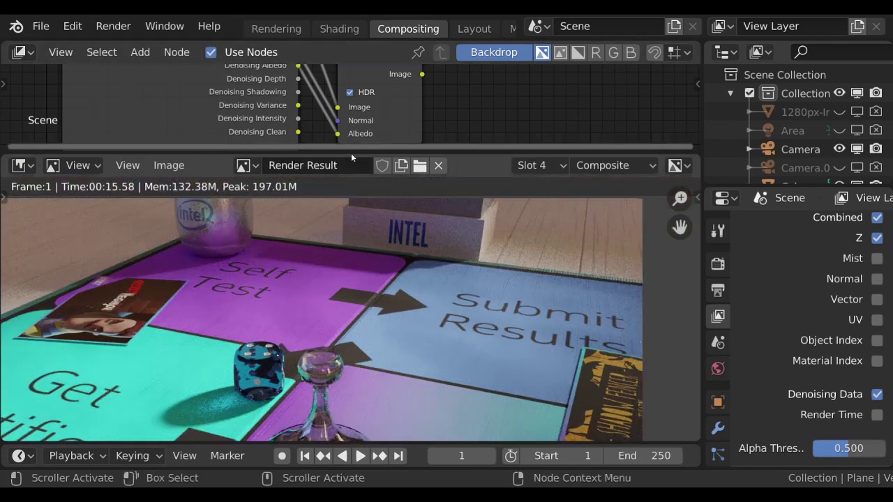
Step: Enlarge the node editor, frame the nodes, and link Denoise output into Composite Image
{"action": "left_click_drag", "start_coordinate": [352, 152], "coordinate": [351, 311]}
{"action": "middle_click_drag", "start_coordinate": [438, 200], "coordinate": [354, 237]}
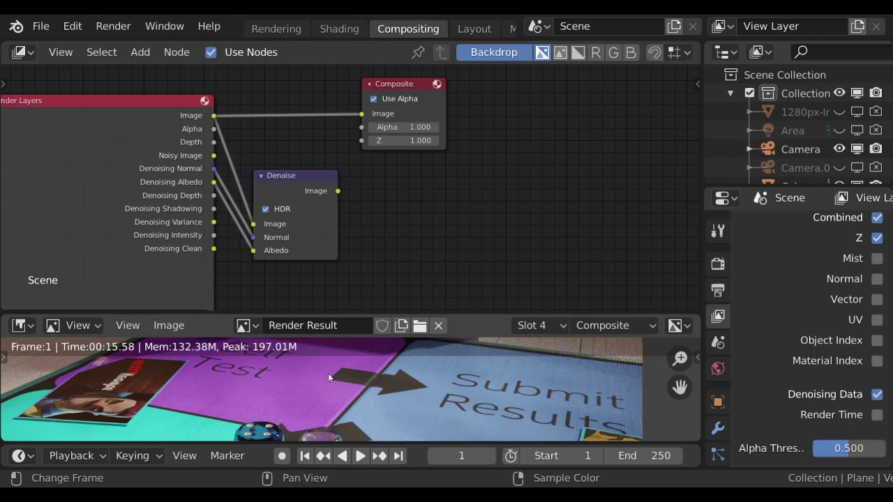
{"action": "scroll", "coordinate": [341, 391], "scroll_direction": "down", "scroll_amount": 3}
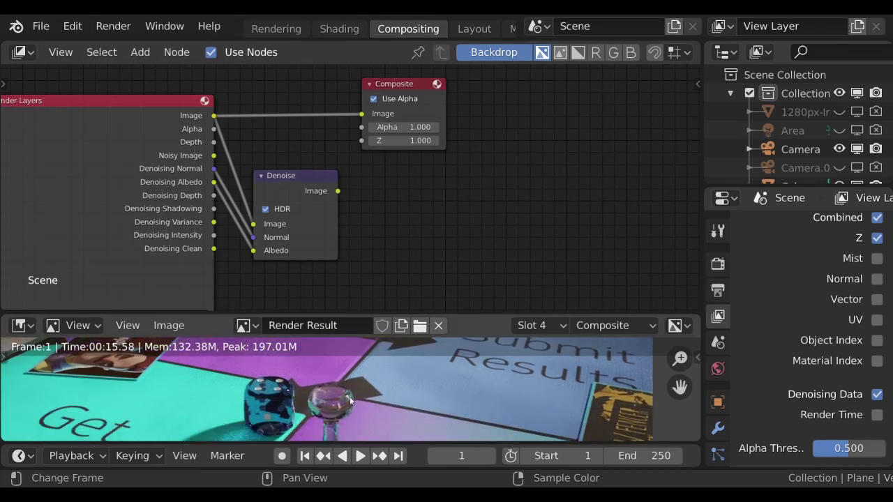
{"action": "middle_click_drag", "start_coordinate": [350, 400], "coordinate": [387, 376]}
{"action": "scroll", "coordinate": [383, 390], "scroll_direction": "up", "scroll_amount": 3}
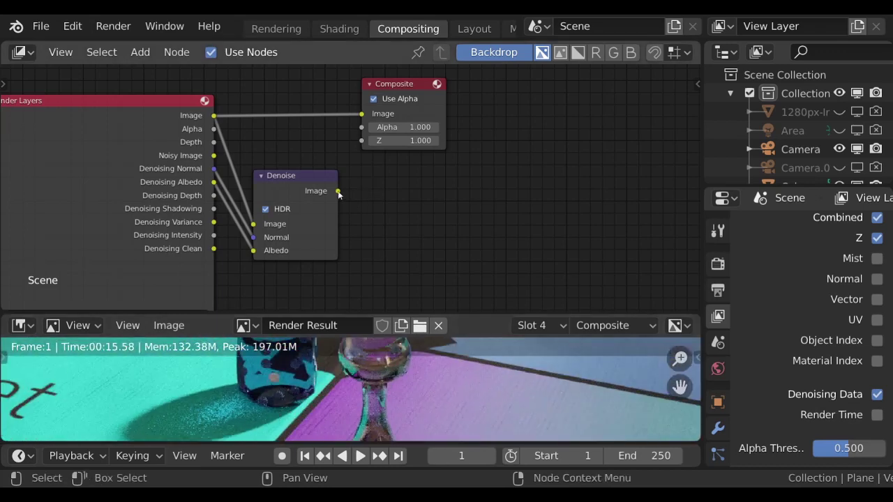
{"action": "left_click_drag", "start_coordinate": [338, 192], "coordinate": [361, 114]}
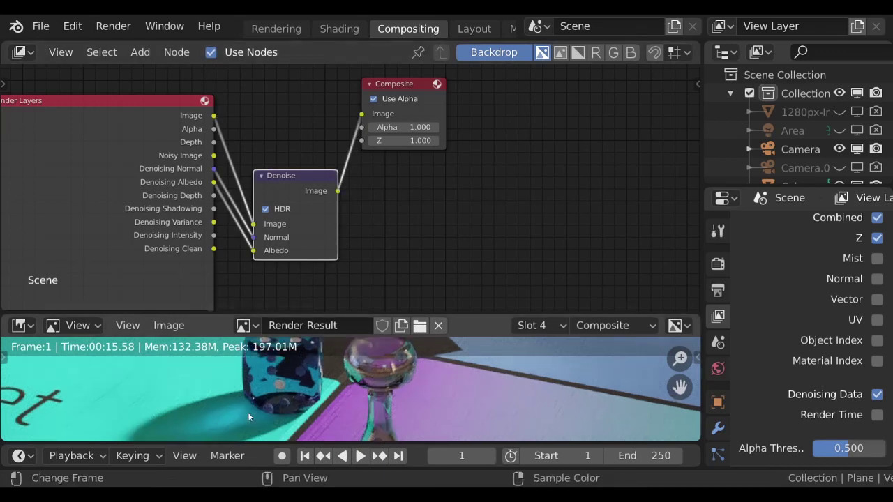
Step: Enlarge the Render Result and pan over the Self Test and Submit Results mats, bottle and dice
{"action": "scroll", "coordinate": [265, 402], "scroll_direction": "down", "scroll_amount": 3}
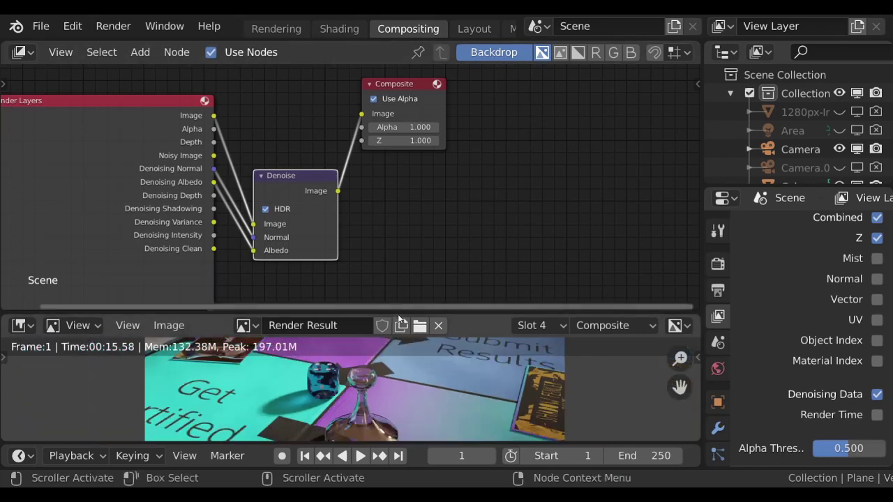
{"action": "left_click_drag", "start_coordinate": [400, 319], "coordinate": [400, 115]}
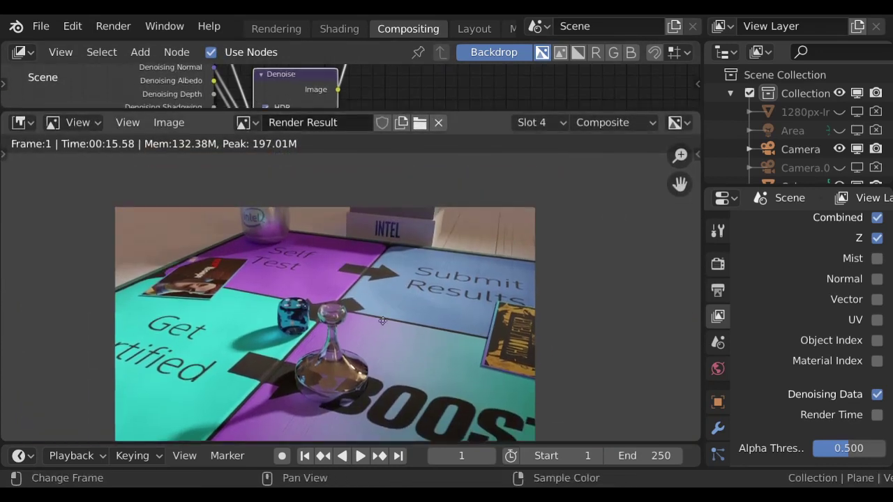
{"action": "scroll", "coordinate": [382, 321], "scroll_direction": "up", "scroll_amount": 6}
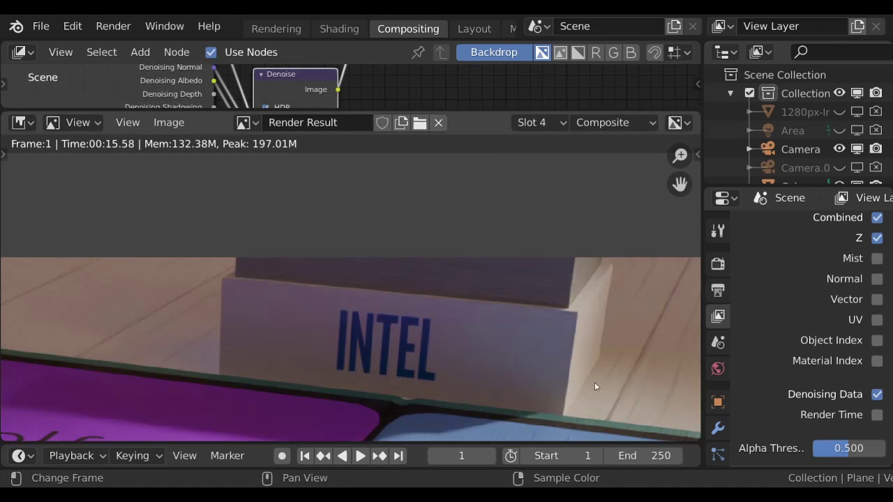
{"action": "middle_click_drag", "start_coordinate": [594, 382], "coordinate": [416, 357]}
{"action": "scroll", "coordinate": [440, 353], "scroll_direction": "up", "scroll_amount": 1}
{"action": "scroll", "coordinate": [386, 369], "scroll_direction": "down", "scroll_amount": 4}
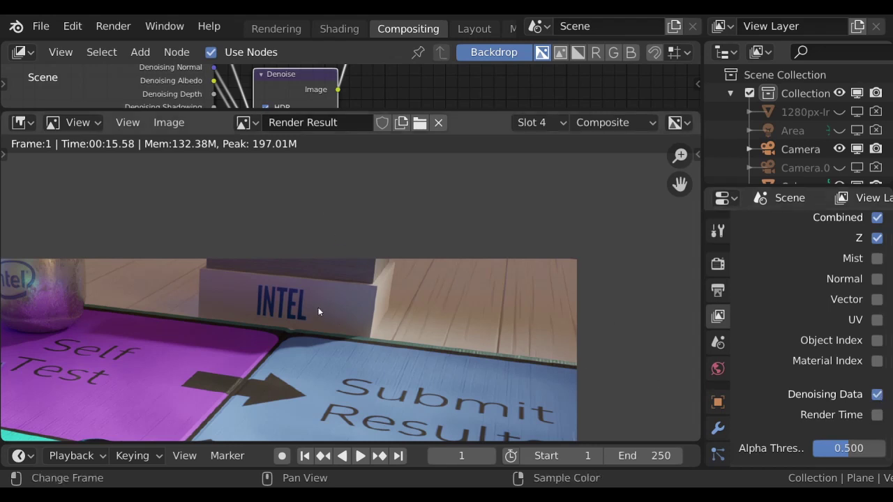
{"action": "middle_click_drag", "start_coordinate": [318, 312], "coordinate": [428, 280]}
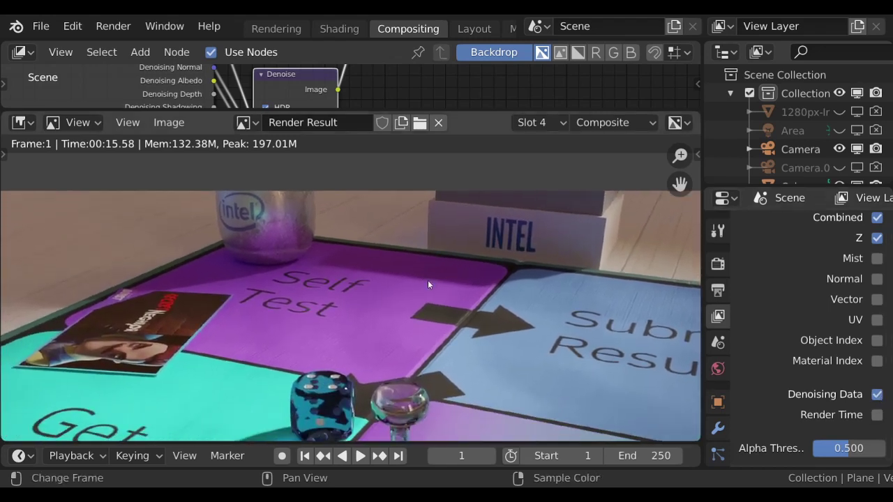
Step: In the Shading workspace, swing the camera to a new board angle and render a new still
{"action": "left_click", "coordinate": [340, 28]}
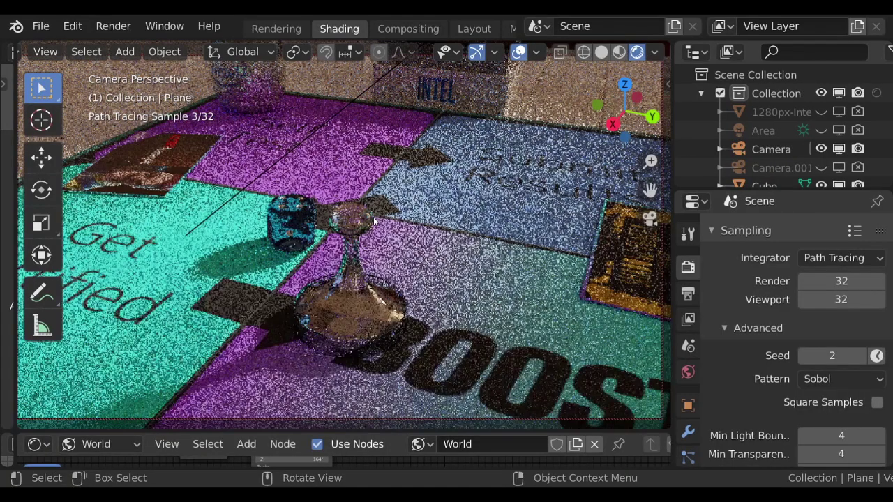
{"action": "middle_click_drag", "start_coordinate": [375, 221], "coordinate": [362, 248]}
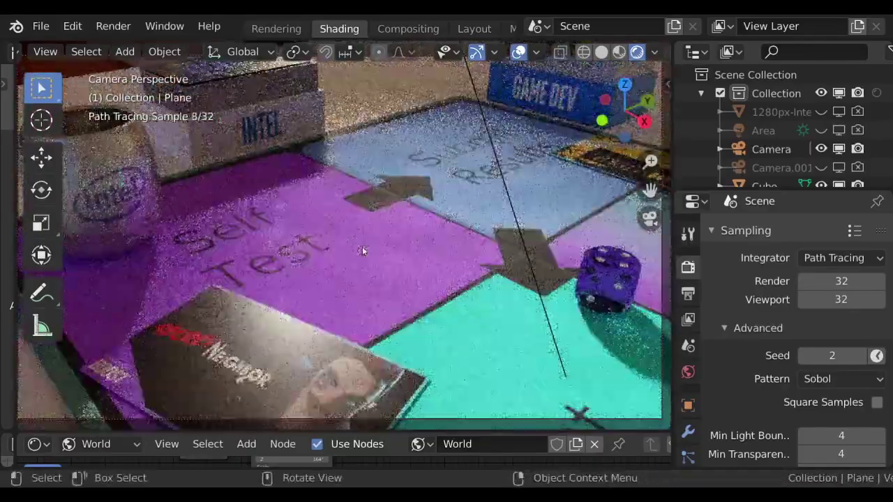
{"action": "left_click", "coordinate": [113, 28]}
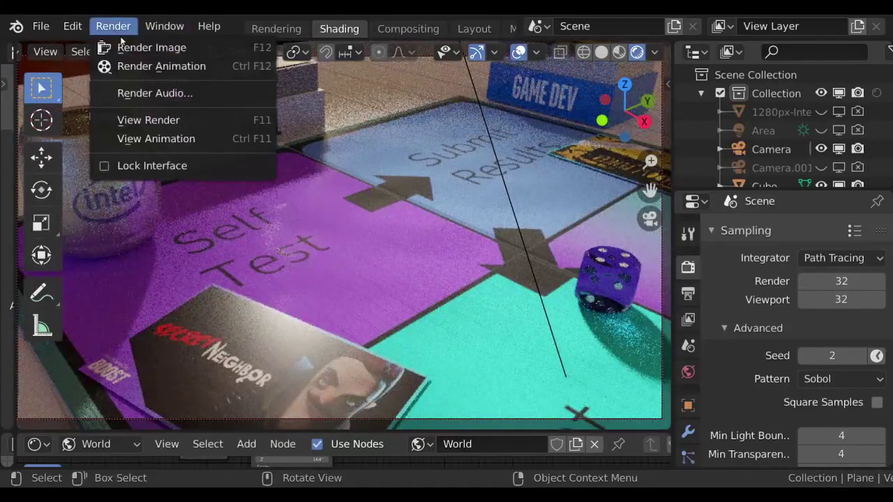
{"action": "left_click", "coordinate": [125, 46]}
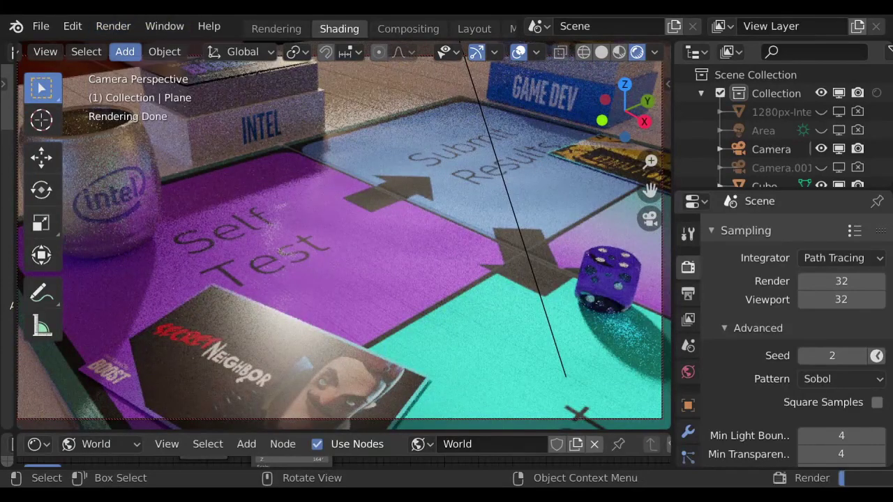
Step: Return to Compositing and zoom the Render Result while the denoised INTEL box close-up finishes
{"action": "left_click", "coordinate": [392, 29]}
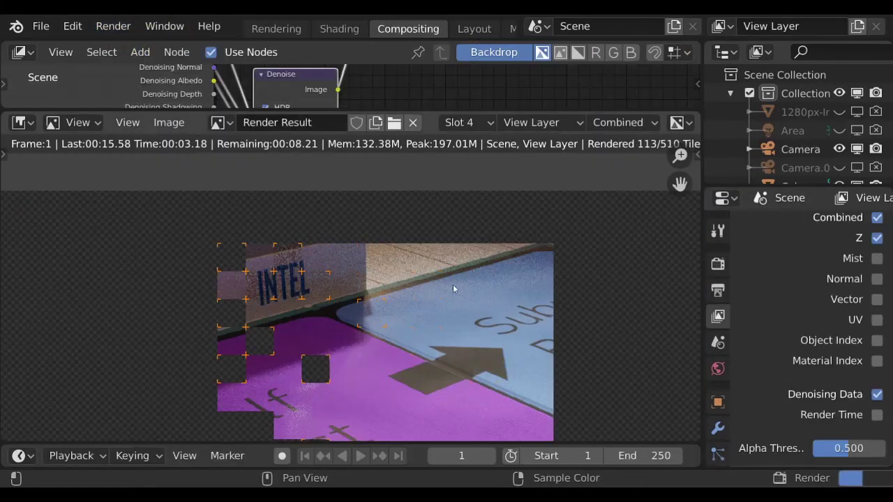
{"action": "scroll", "coordinate": [430, 296], "scroll_direction": "up", "scroll_amount": 2}
{"action": "scroll", "coordinate": [429, 295], "scroll_direction": "down", "scroll_amount": 1}
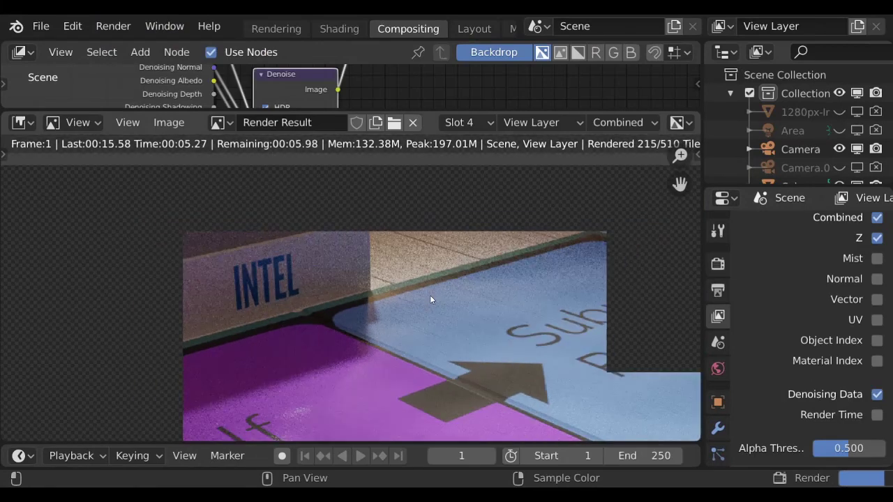
{"action": "scroll", "coordinate": [435, 184], "scroll_direction": "down", "scroll_amount": 1}
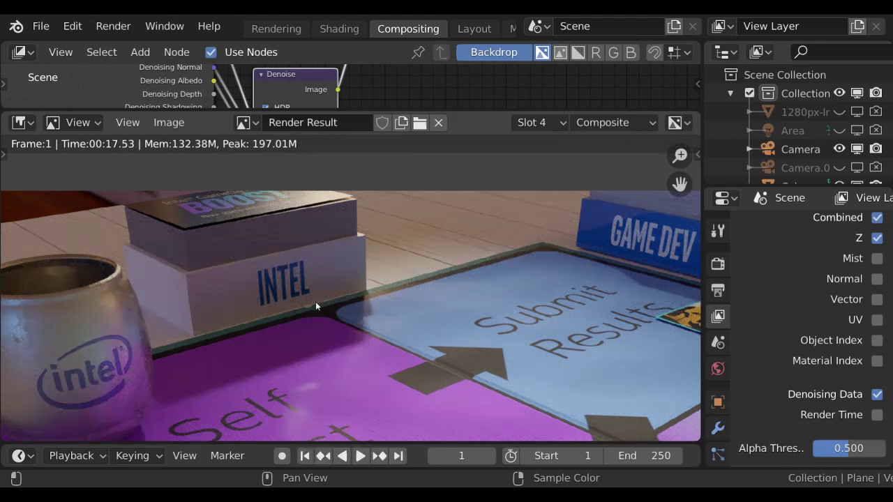
Step: Enlarge the node editor and link Denoising Albedo into the Denoise node's Albedo input
{"action": "left_click_drag", "start_coordinate": [360, 111], "coordinate": [367, 208]}
{"action": "middle_click_drag", "start_coordinate": [348, 189], "coordinate": [382, 165]}
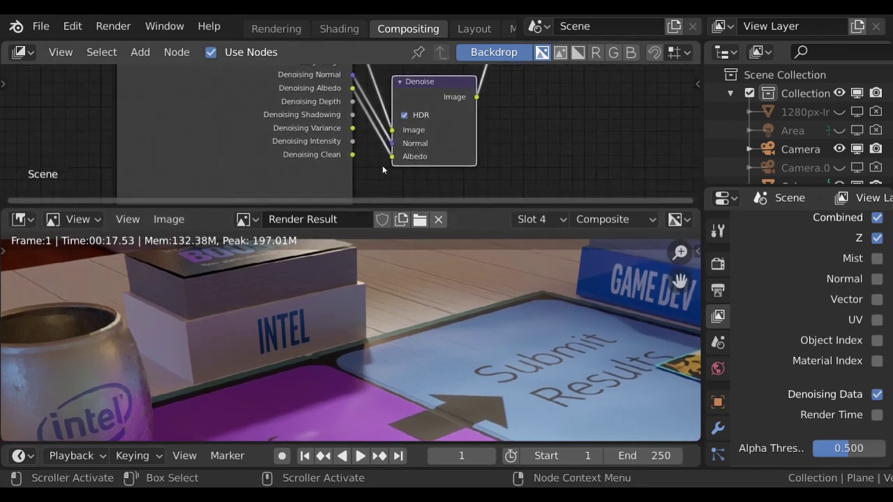
{"action": "left_click_drag", "start_coordinate": [353, 89], "coordinate": [392, 159]}
{"action": "middle_click_drag", "start_coordinate": [290, 383], "coordinate": [527, 313]}
Step: Zoom the render onto the cup's Intel logo, then relink Denoising Albedo into Denoise
{"action": "scroll", "coordinate": [459, 335], "scroll_direction": "up", "scroll_amount": 6}
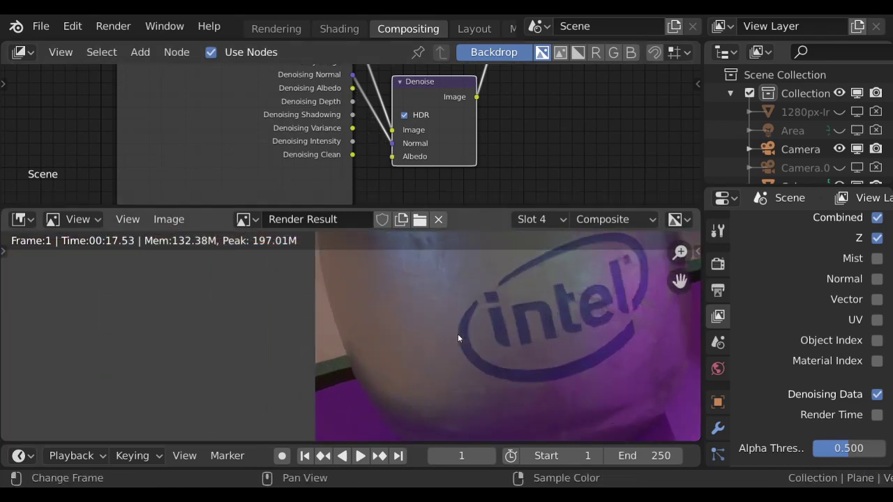
{"action": "scroll", "coordinate": [429, 356], "scroll_direction": "up", "scroll_amount": 2}
{"action": "middle_click_drag", "start_coordinate": [424, 365], "coordinate": [397, 361]}
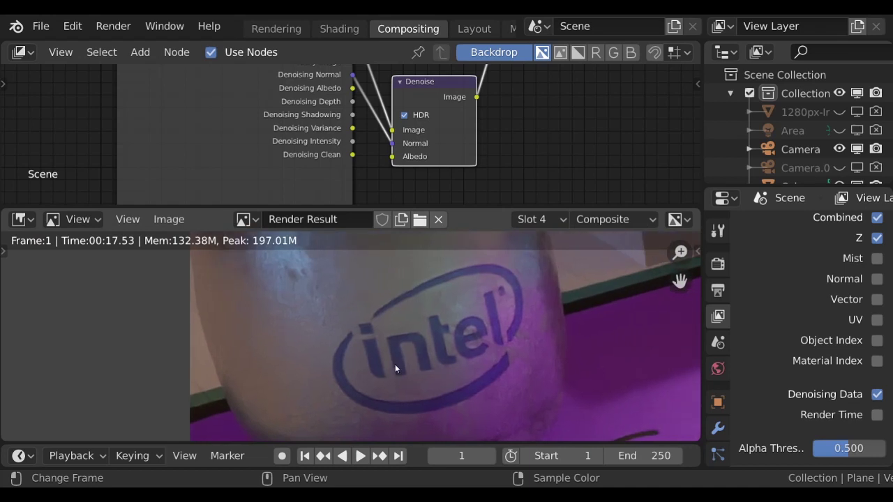
{"action": "scroll", "coordinate": [395, 366], "scroll_direction": "up", "scroll_amount": 1}
{"action": "scroll", "coordinate": [395, 364], "scroll_direction": "down", "scroll_amount": 1}
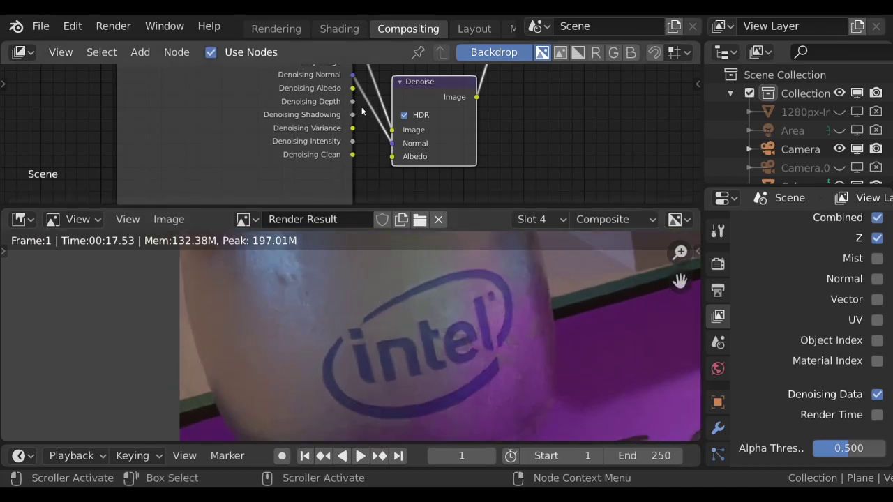
{"action": "left_click_drag", "start_coordinate": [353, 88], "coordinate": [393, 158]}
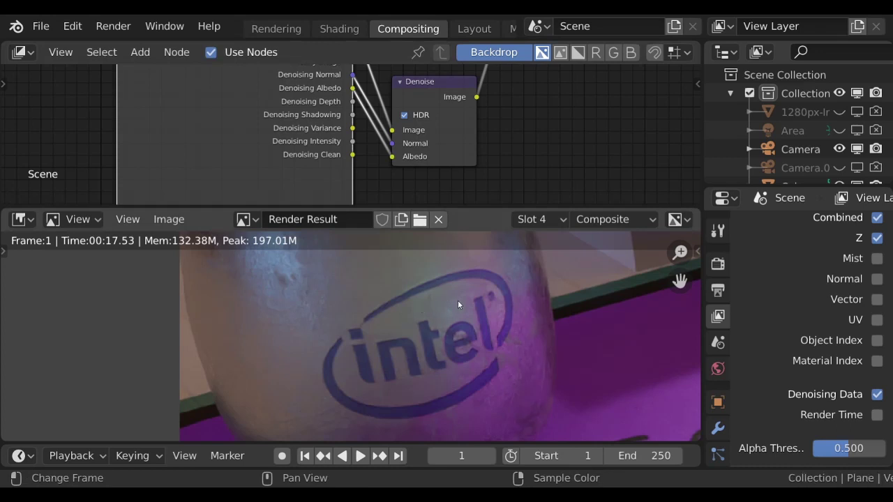
{"action": "middle_click_drag", "start_coordinate": [458, 305], "coordinate": [309, 380]}
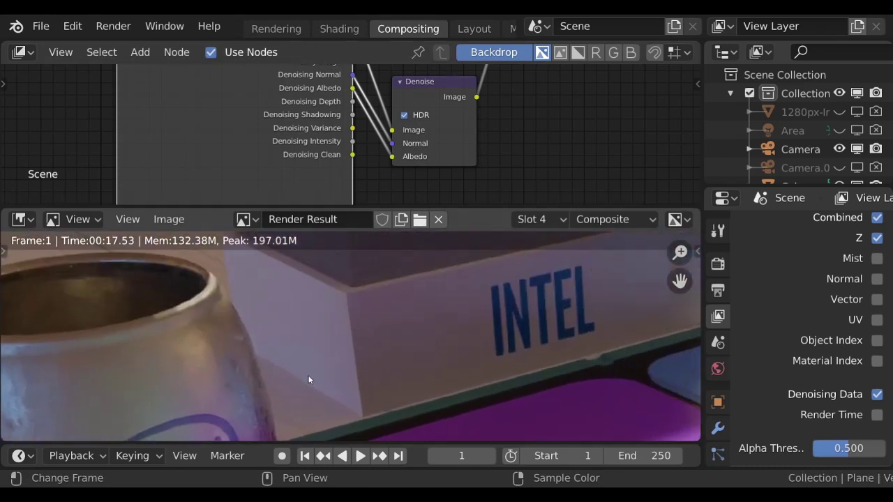
{"action": "scroll", "coordinate": [309, 381], "scroll_direction": "up", "scroll_amount": 1}
{"action": "middle_click_drag", "start_coordinate": [351, 351], "coordinate": [327, 332]}
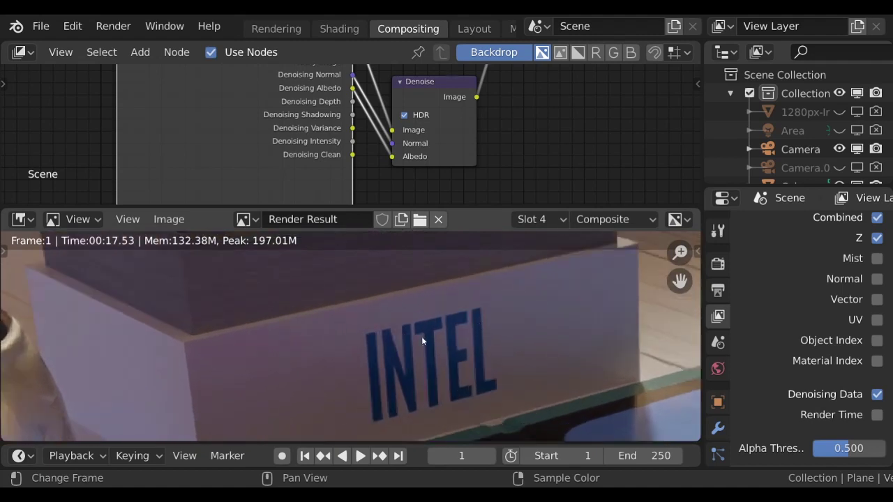
{"action": "middle_click_drag", "start_coordinate": [136, 270], "coordinate": [199, 326]}
{"action": "middle_click_drag", "start_coordinate": [371, 333], "coordinate": [217, 327]}
{"action": "scroll", "coordinate": [261, 319], "scroll_direction": "down", "scroll_amount": 1}
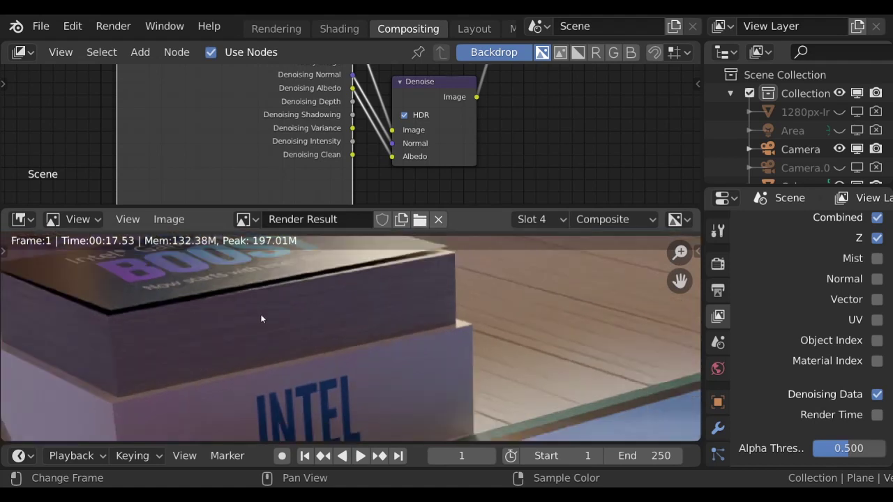
{"action": "middle_click_drag", "start_coordinate": [284, 378], "coordinate": [299, 342]}
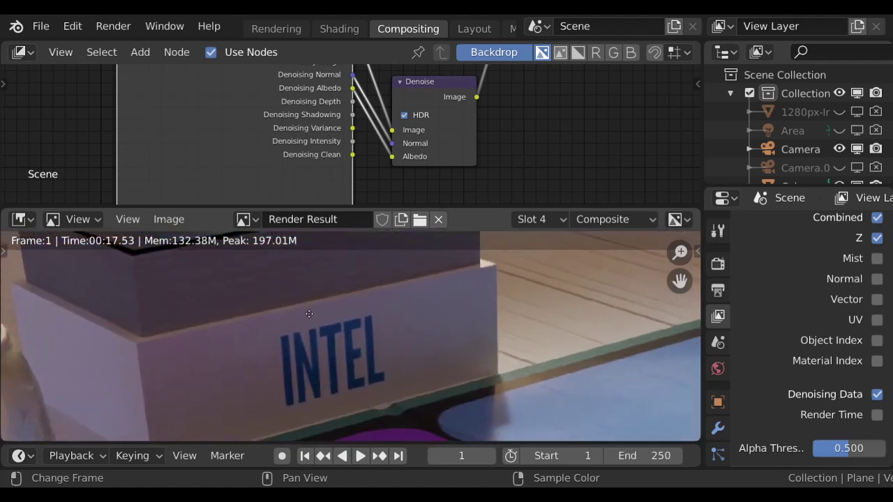
{"action": "scroll", "coordinate": [228, 361], "scroll_direction": "up", "scroll_amount": 3}
{"action": "middle_click_drag", "start_coordinate": [228, 361], "coordinate": [293, 302]}
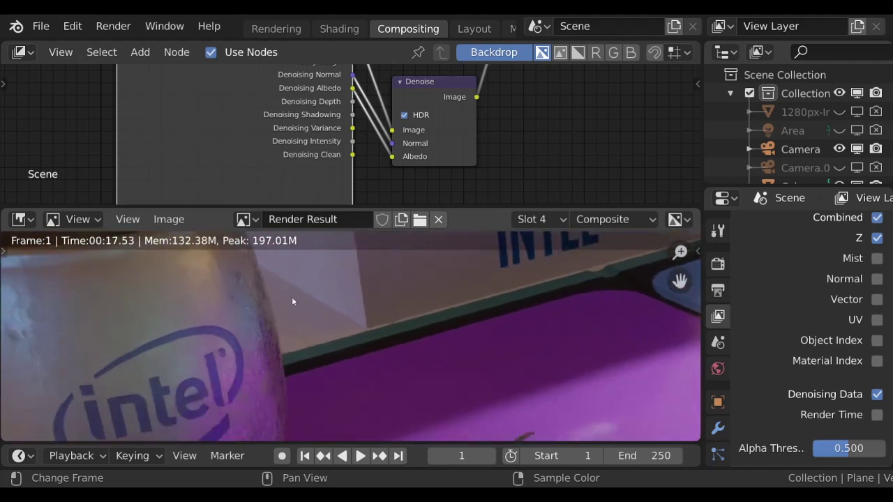
{"action": "middle_click_drag", "start_coordinate": [482, 279], "coordinate": [379, 360]}
{"action": "middle_click_drag", "start_coordinate": [478, 390], "coordinate": [434, 347]}
{"action": "scroll", "coordinate": [434, 347], "scroll_direction": "down", "scroll_amount": 4}
{"action": "middle_click_drag", "start_coordinate": [420, 382], "coordinate": [300, 320]}
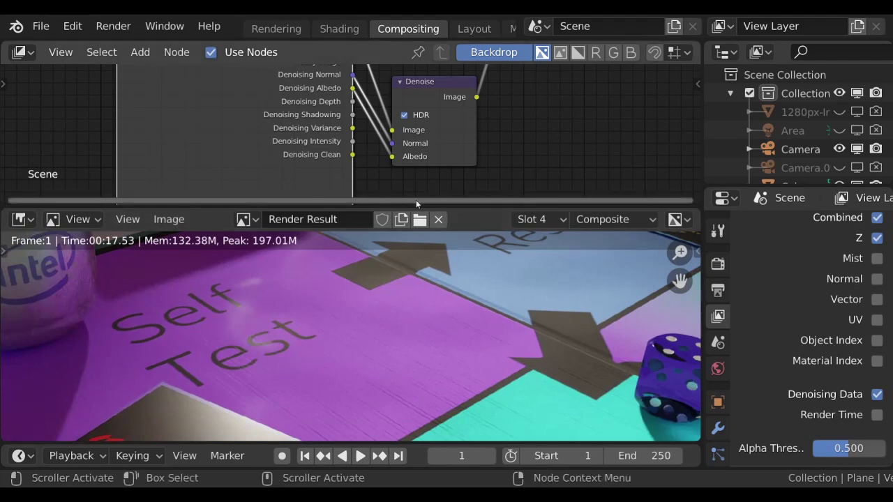
{"action": "scroll", "coordinate": [442, 343], "scroll_direction": "down", "scroll_amount": 2}
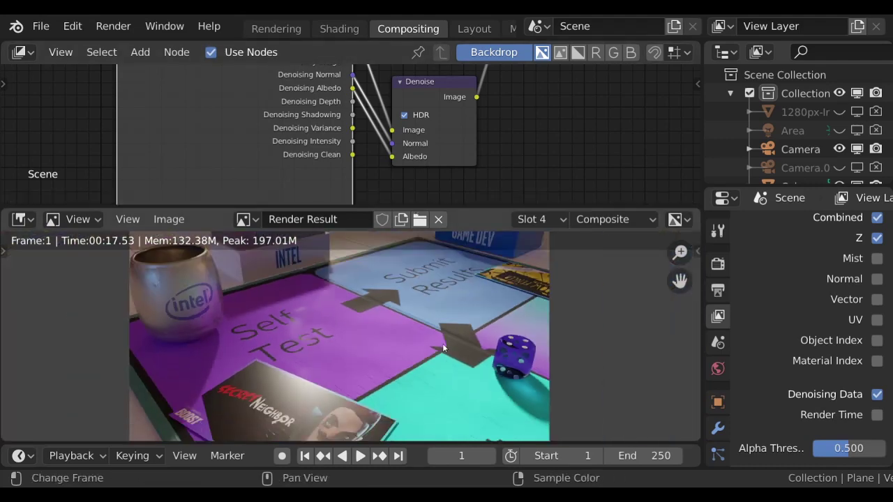
Step: Check the 32-sample Cycles settings and 0.750 world strength, then frame the whole Denoise node tree
{"action": "middle_click_drag", "start_coordinate": [439, 346], "coordinate": [453, 363]}
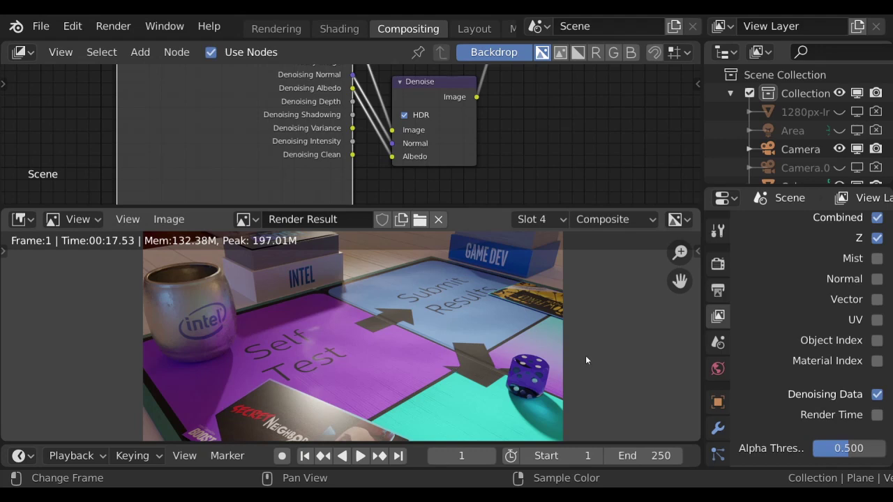
{"action": "left_click", "coordinate": [718, 265]}
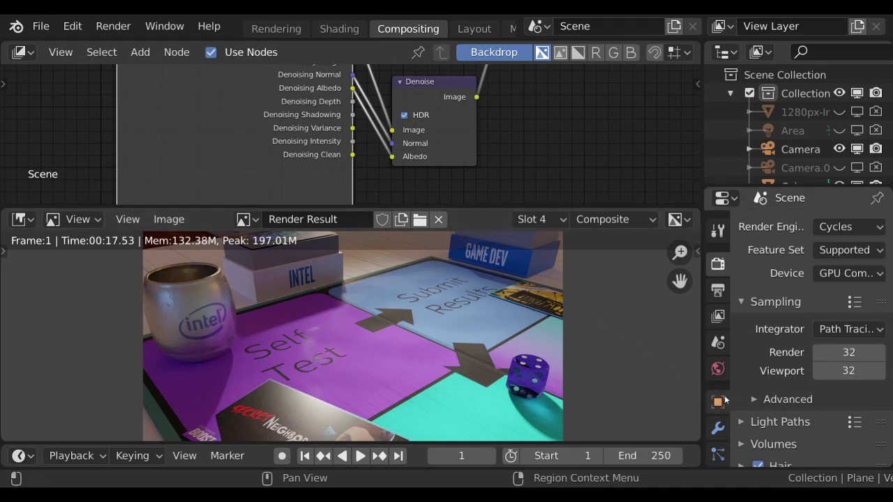
{"action": "left_click", "coordinate": [719, 374]}
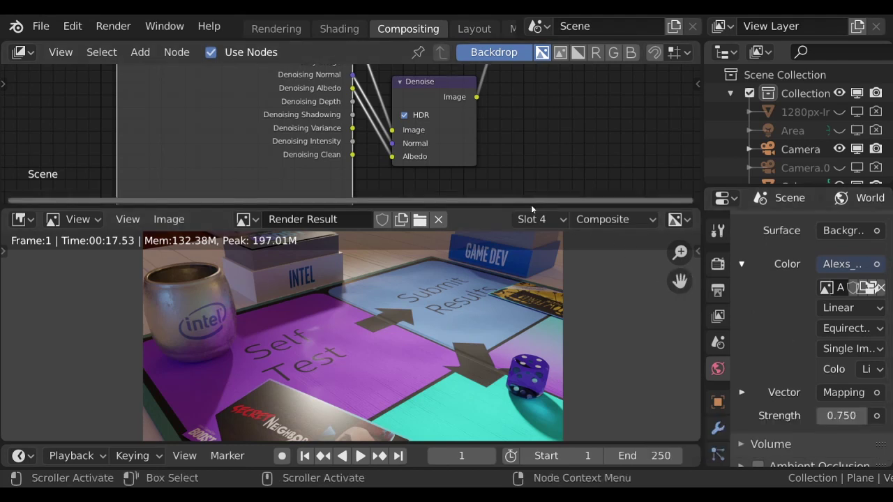
{"action": "left_click_drag", "start_coordinate": [530, 203], "coordinate": [583, 282]}
{"action": "middle_click_drag", "start_coordinate": [540, 224], "coordinate": [505, 245]}
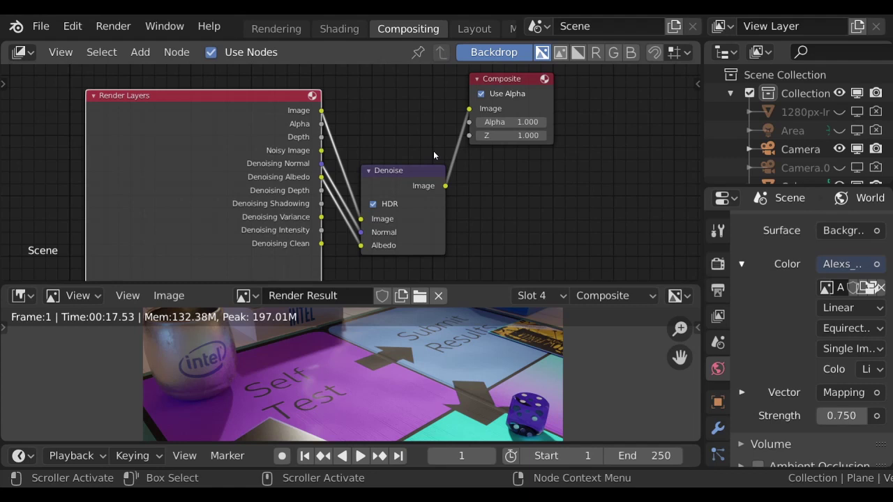
Step: Place a Converter > ColorRamp node below Composite and shift the Denoise node up and right
{"action": "left_click", "coordinate": [141, 52]}
{"action": "left_click", "coordinate": [140, 46]}
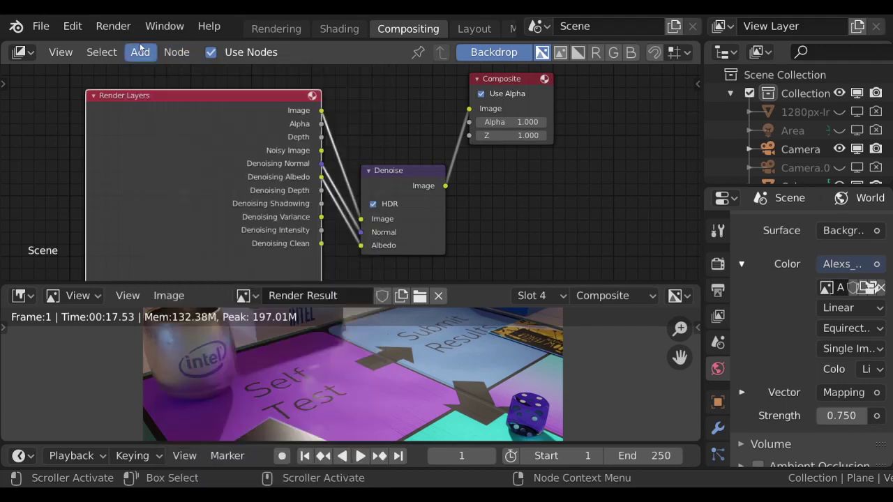
{"action": "left_click", "coordinate": [143, 53]}
{"action": "mouse_move", "coordinate": [181, 158]}
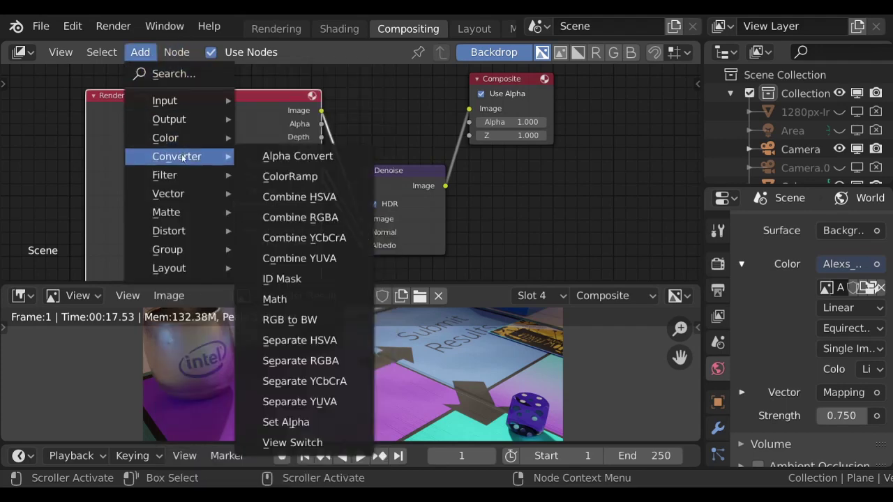
{"action": "left_click", "coordinate": [280, 175]}
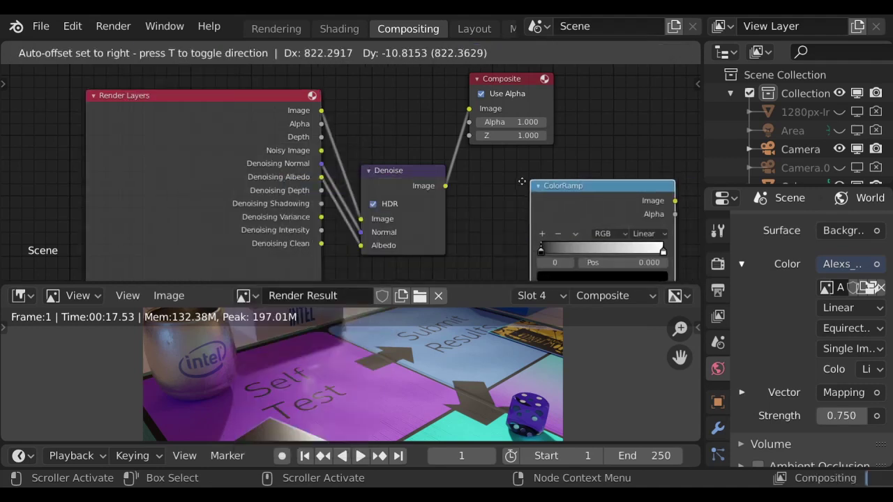
{"action": "left_click", "coordinate": [514, 183]}
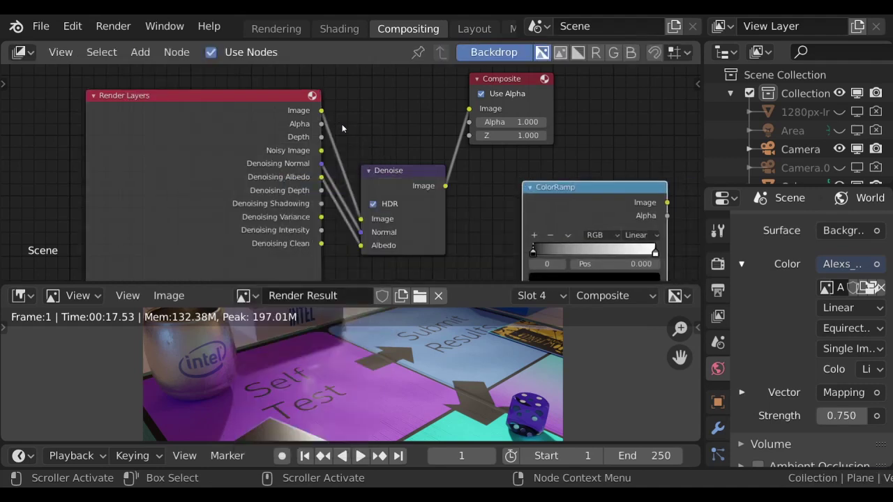
{"action": "left_click_drag", "start_coordinate": [403, 170], "coordinate": [419, 162]}
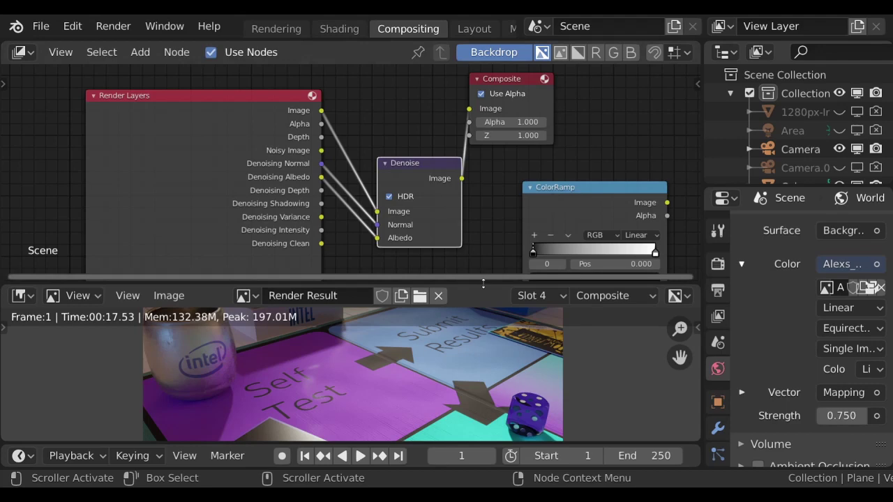
Step: Enlarge and centre the render preview, zooming in and out over the grain-free board-game image
{"action": "left_click_drag", "start_coordinate": [482, 283], "coordinate": [484, 149]}
{"action": "middle_click_drag", "start_coordinate": [429, 298], "coordinate": [476, 270]}
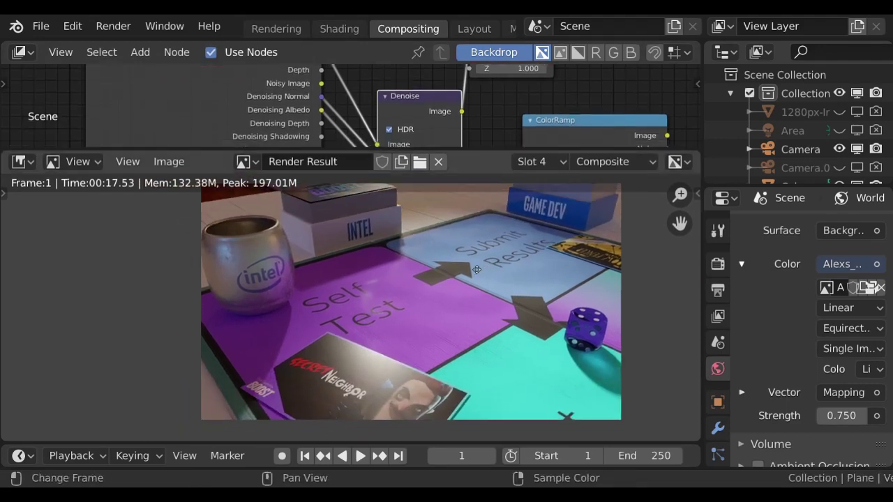
{"action": "scroll", "coordinate": [431, 291], "scroll_direction": "up", "scroll_amount": 2}
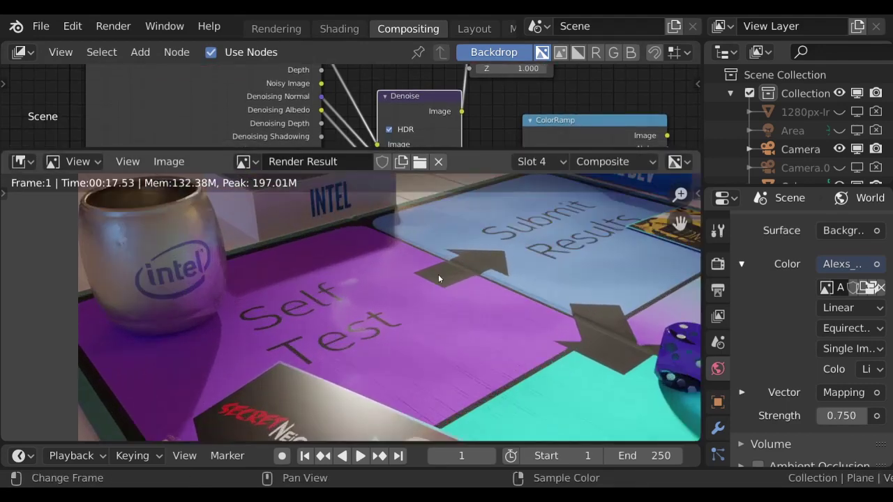
{"action": "scroll", "coordinate": [438, 278], "scroll_direction": "down", "scroll_amount": 1}
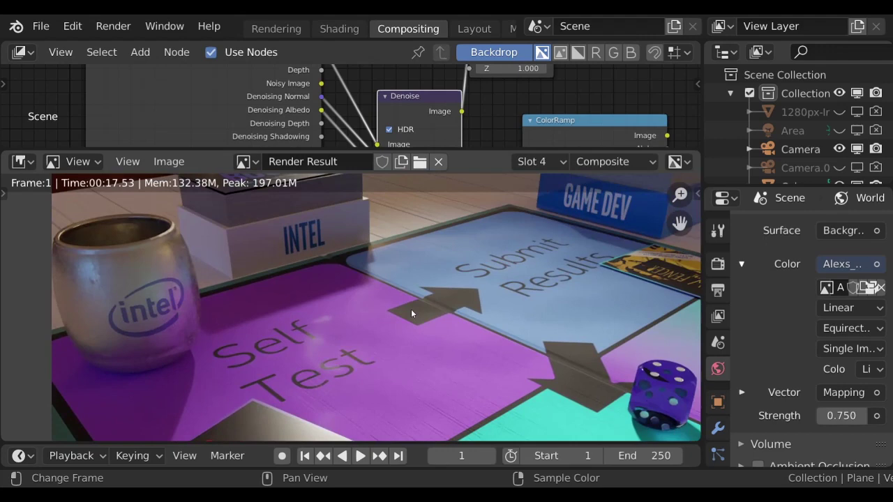